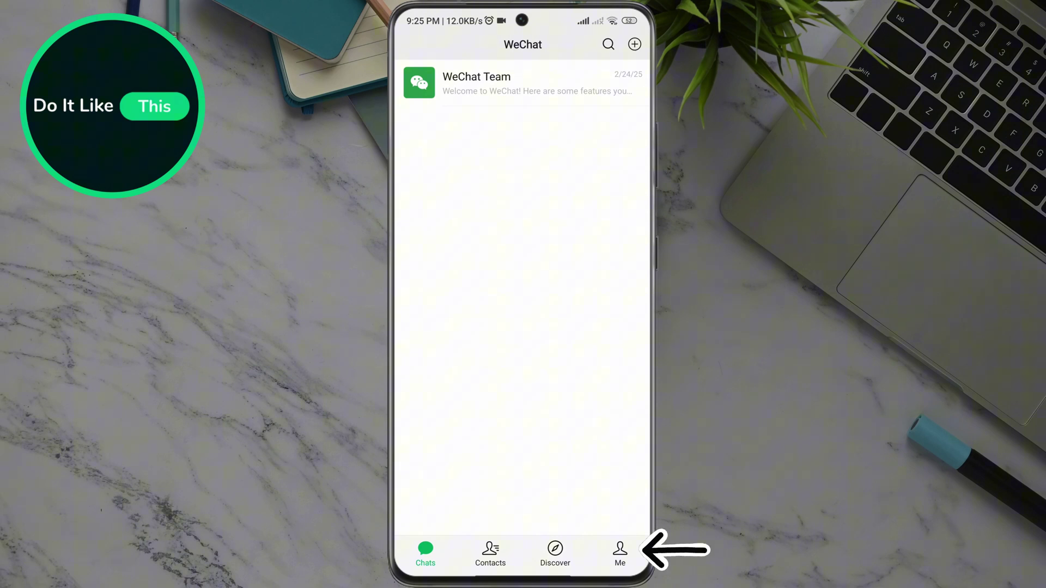
Go from the Me page through Settings to your profile details
left_click(621, 552)
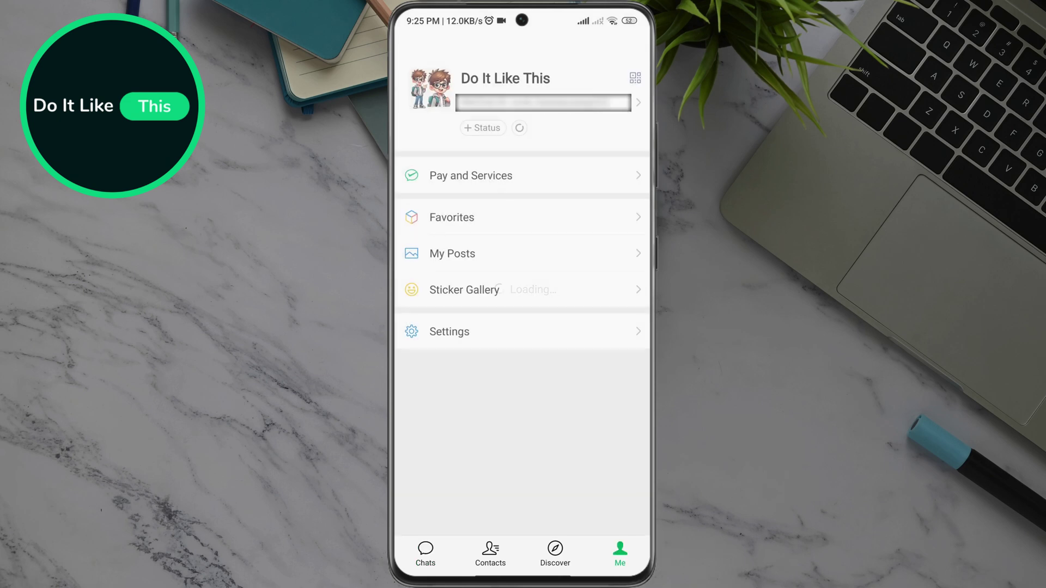
left_click(482, 335)
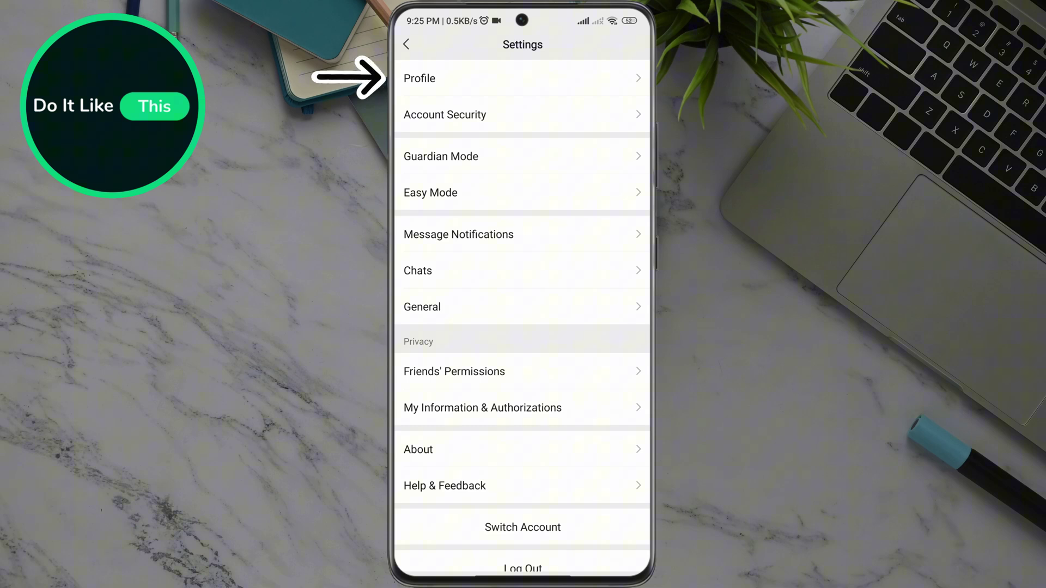
left_click(490, 79)
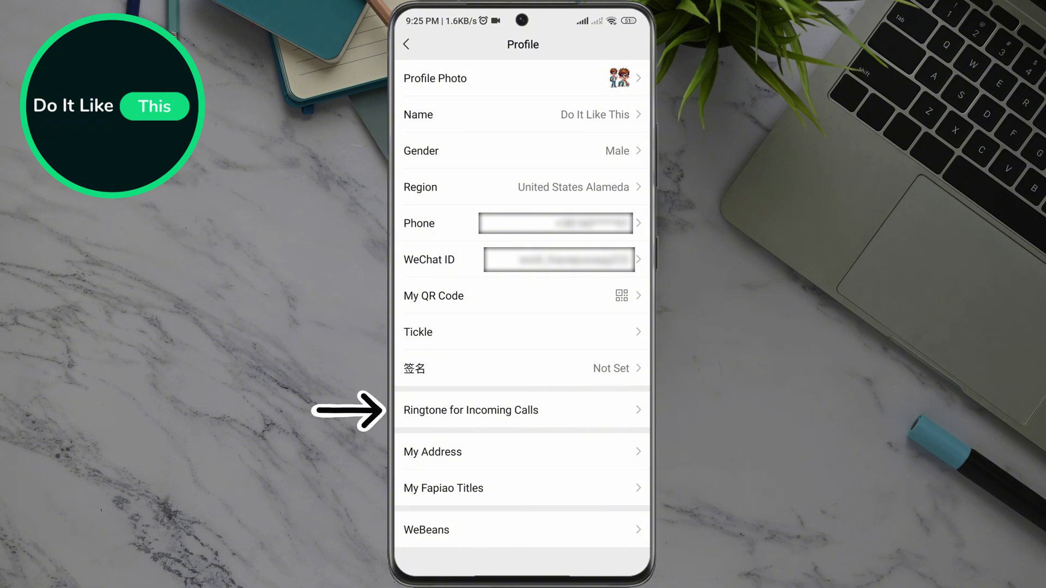
Preview the current WeChat incoming-call ringtone, then choose Change to browse replacements
left_click(563, 413)
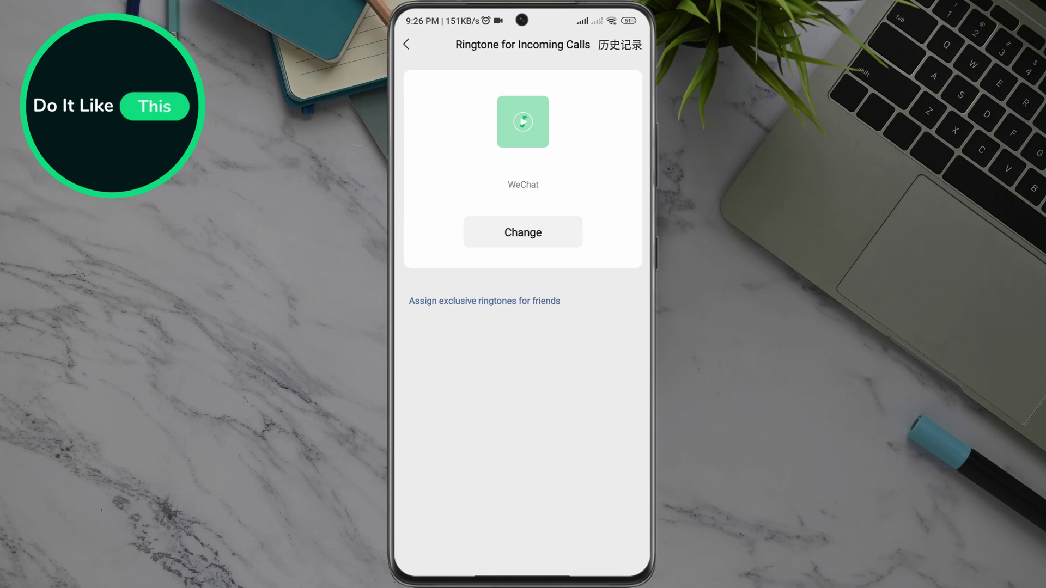
left_click(523, 122)
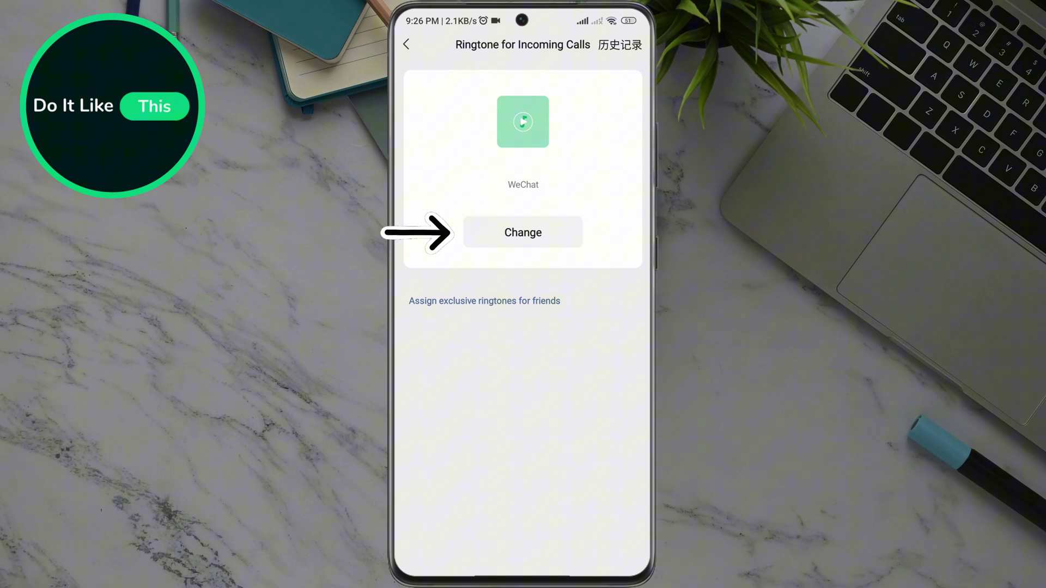
left_click(523, 232)
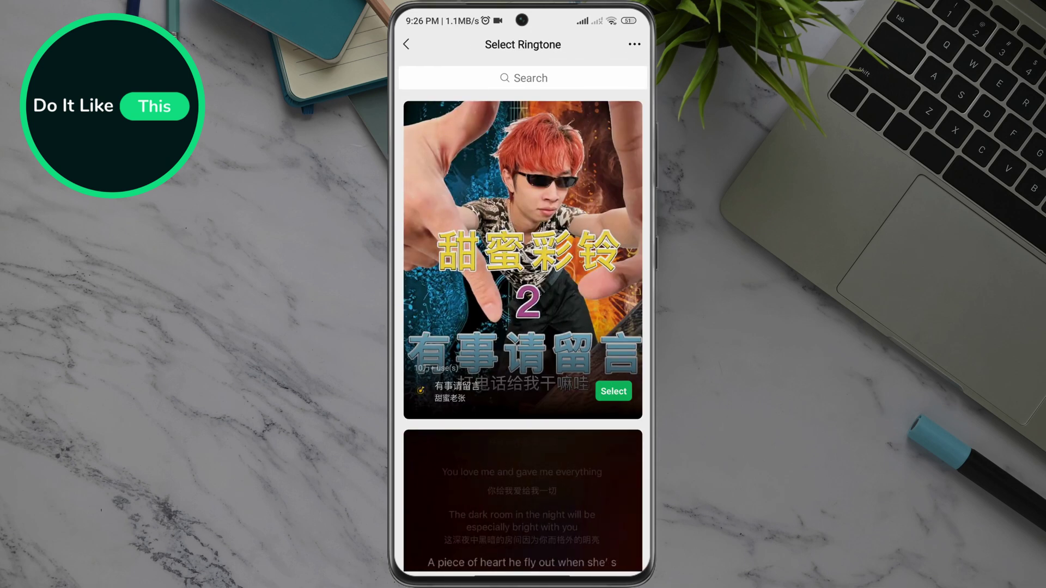
scroll(523, 328, "down", 10)
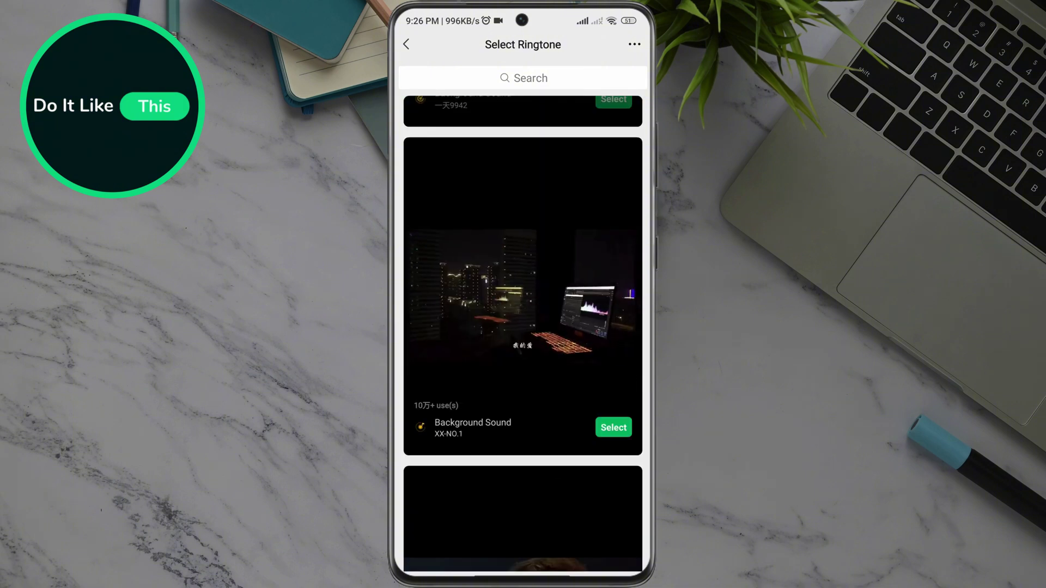
scroll(523, 326, "down", 10)
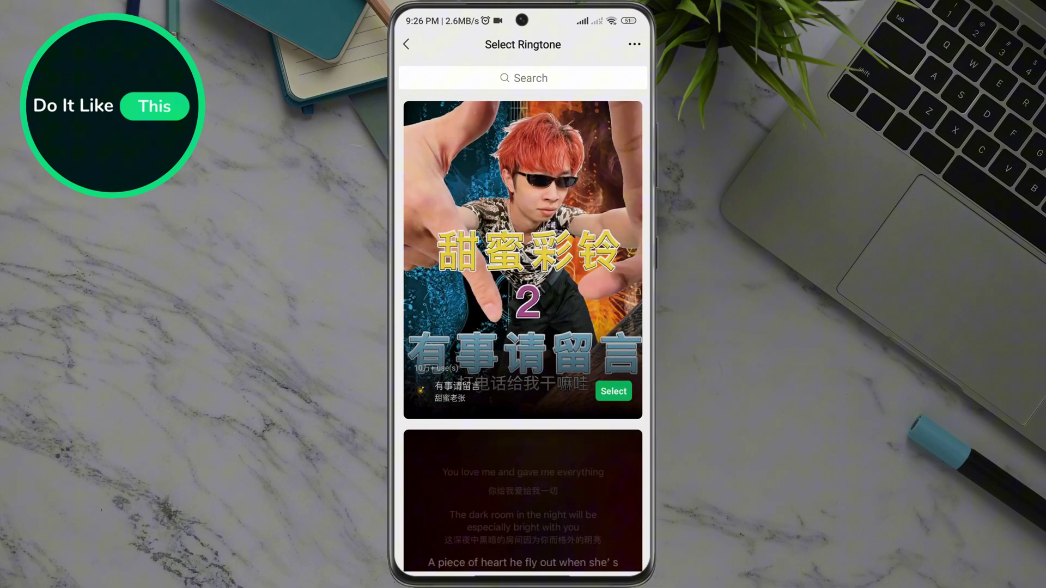
Search the ringtone catalogue for 'Eminem'
left_click(523, 78)
type("Eminem")
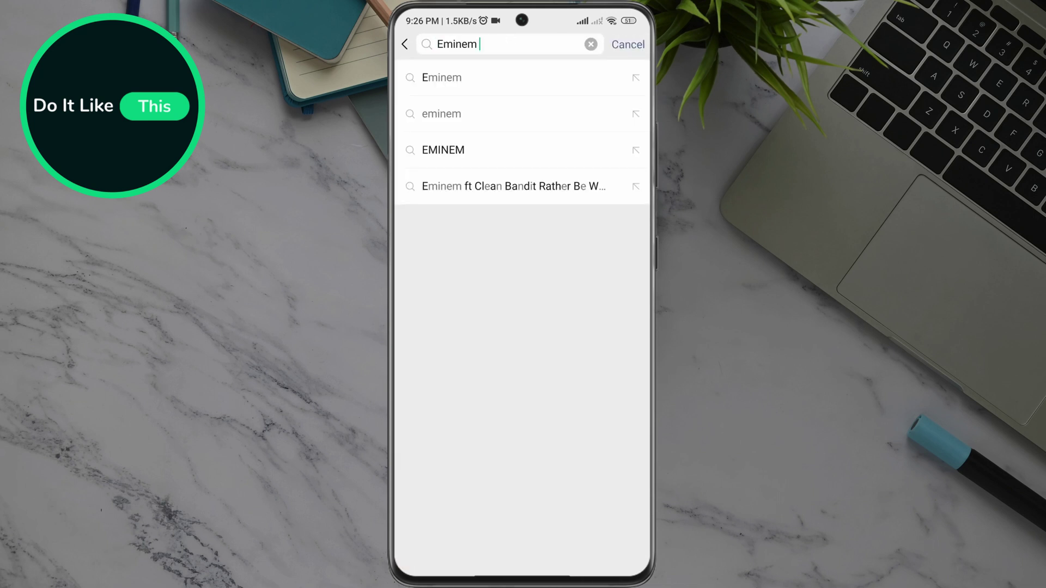
key("Return")
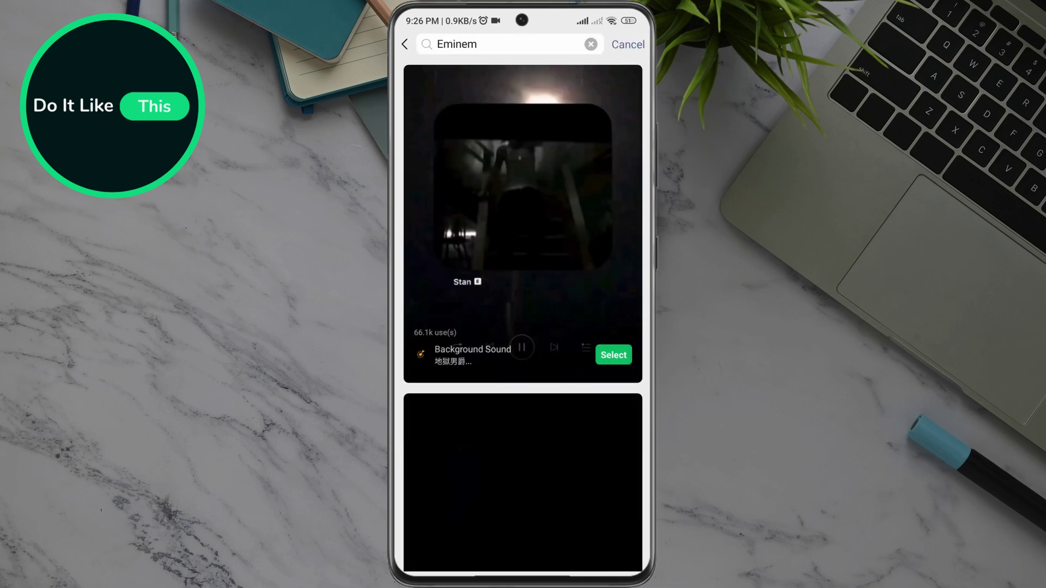
scroll(522, 310, "down", 5)
Open 'Stan - Eminem Dido' and confirm it as the ringtone in the Set as Ringtone sheet
left_click(542, 326)
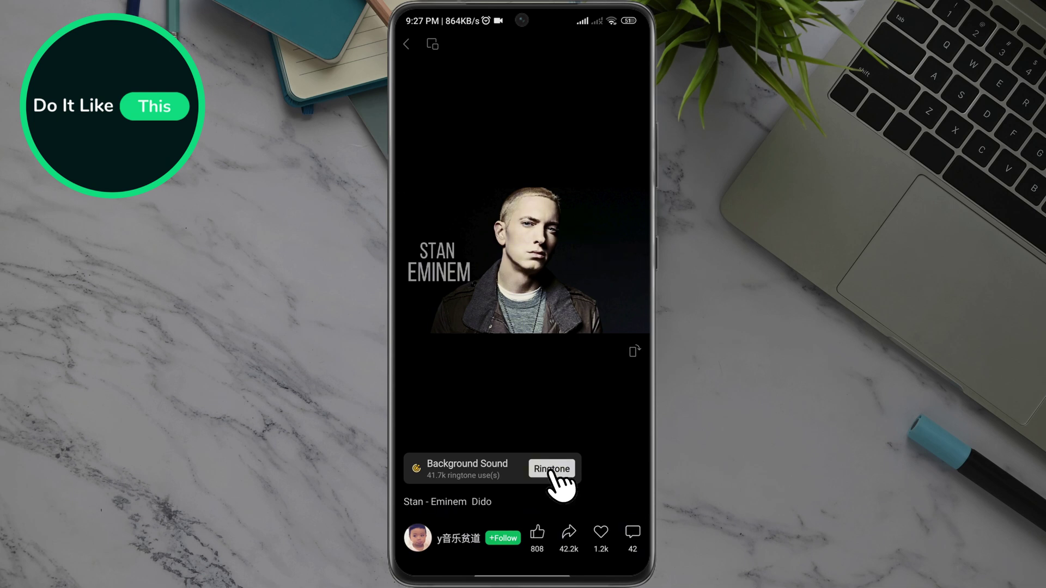
left_click(552, 468)
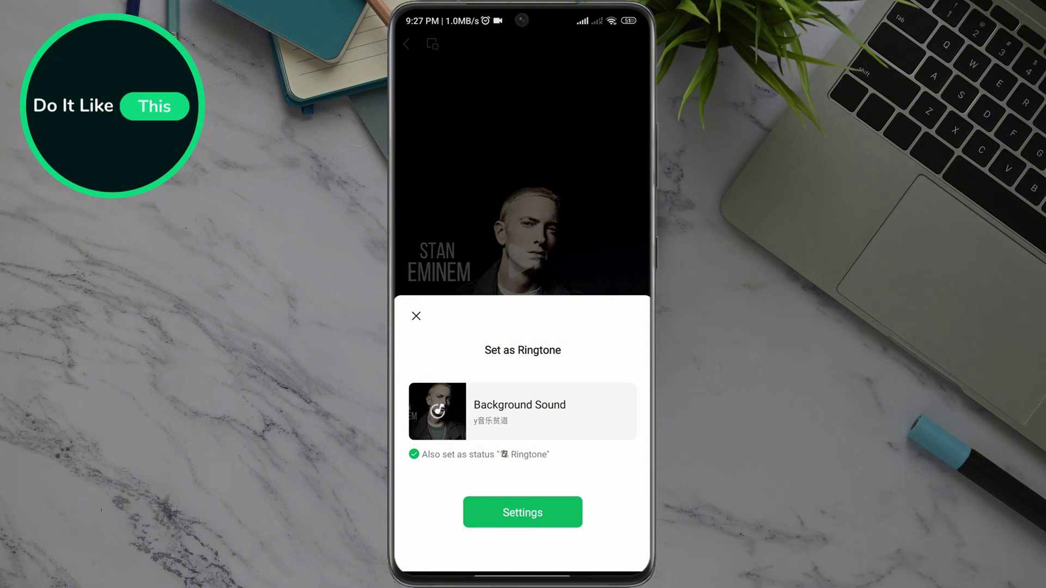
left_click(522, 512)
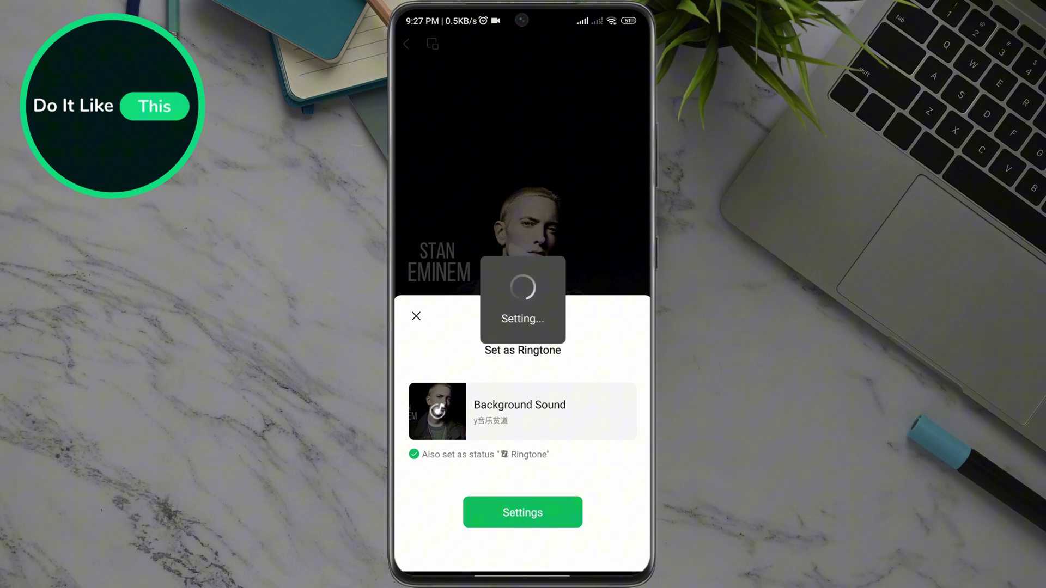